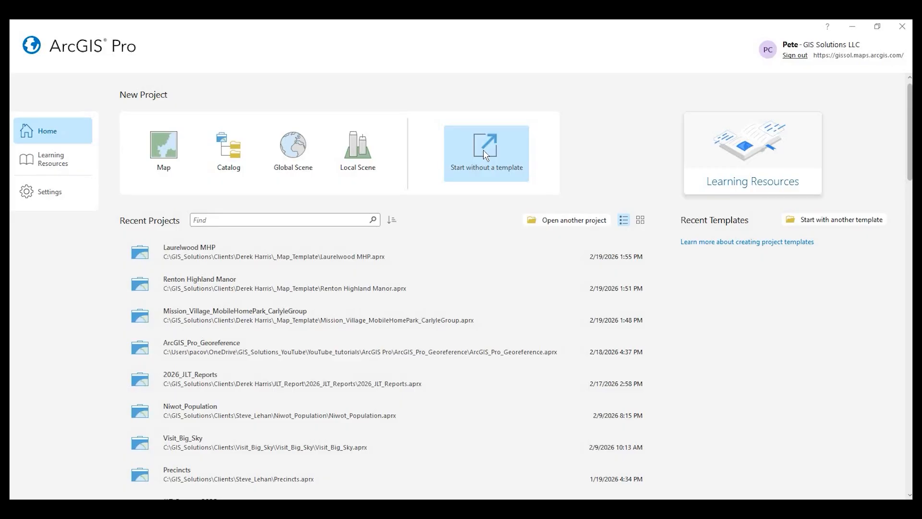
# Step: Start a project without a template and insert a new map
pyautogui.click(486, 153)
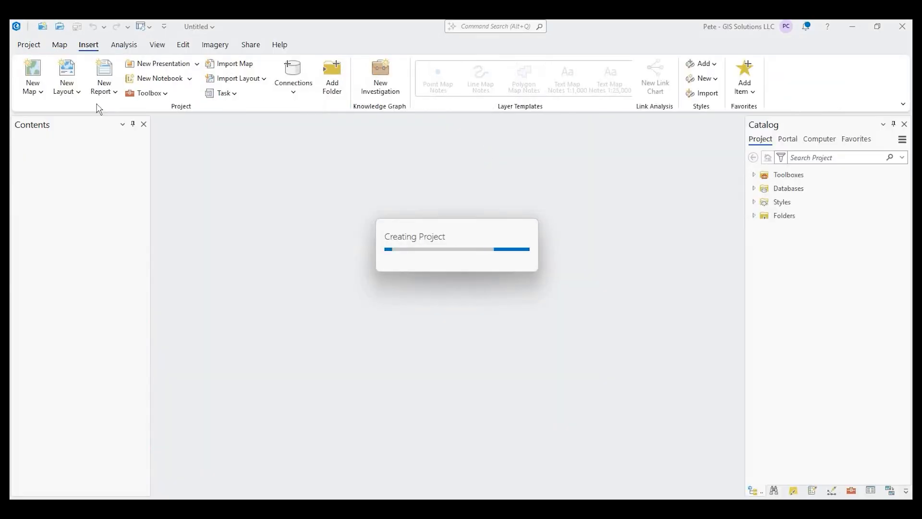
pyautogui.click(34, 72)
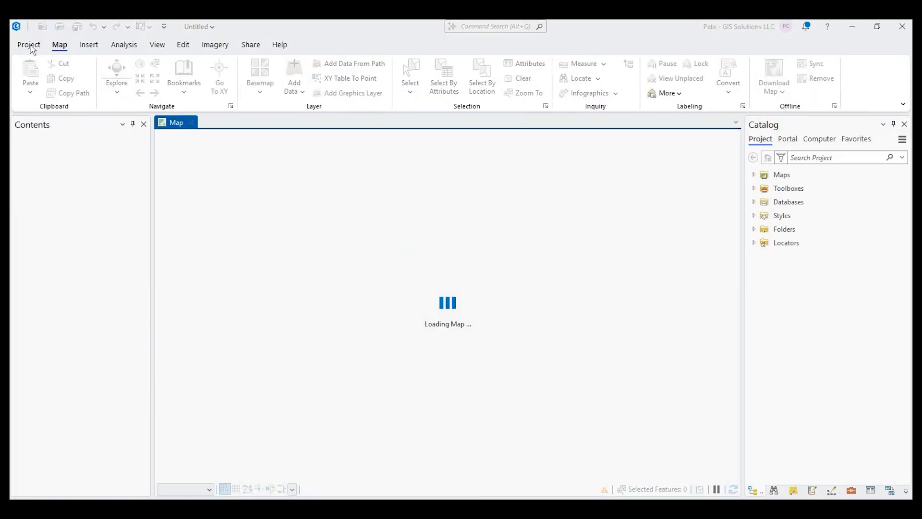
# Step: Save the project as ArcGIS_Pro_FGDB in the ArcGIS Pro folder inside YouTube_tutorials
pyautogui.doubleClick(434, 179)
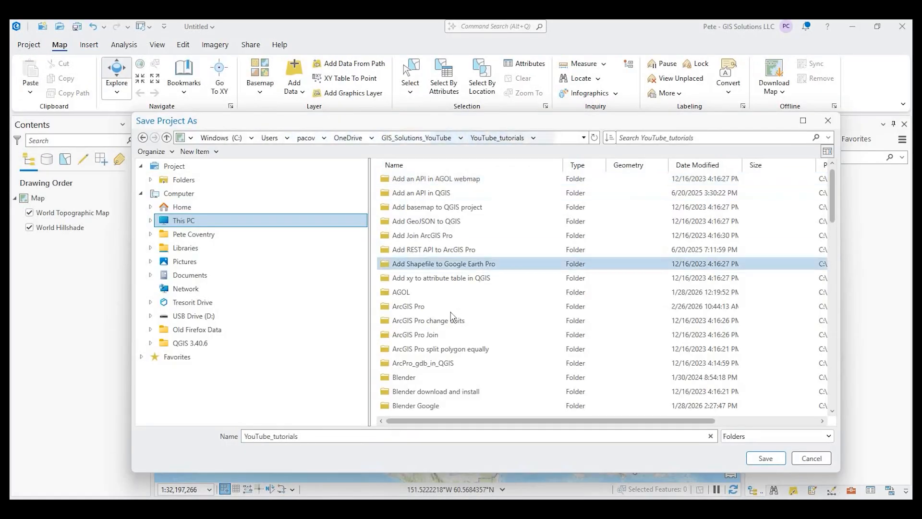
pyautogui.doubleClick(450, 307)
pyautogui.write('ArcGIS_Pro_FGDB')
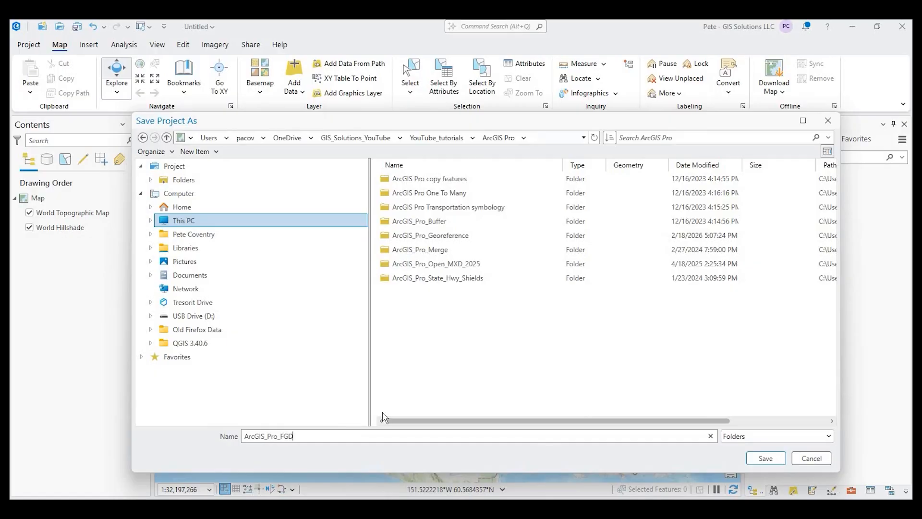
pyautogui.click(775, 456)
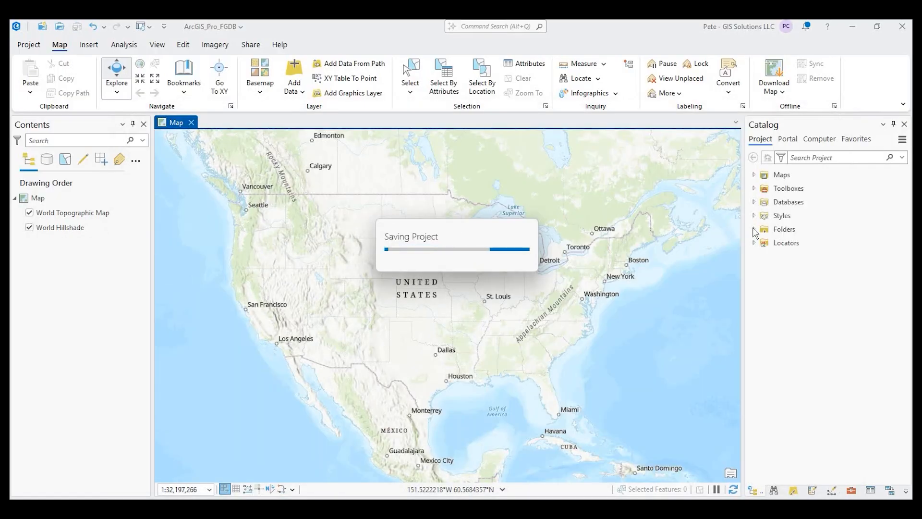
# Step: Rename the Default.gdb geodatabase in the ArcGIS_Pro_FGDB project folder as MyProject
pyautogui.click(753, 229)
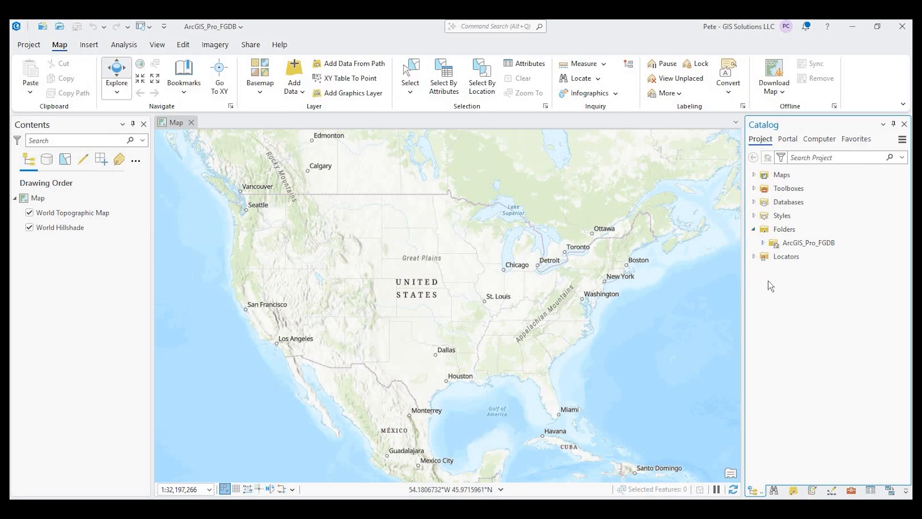
pyautogui.click(815, 300)
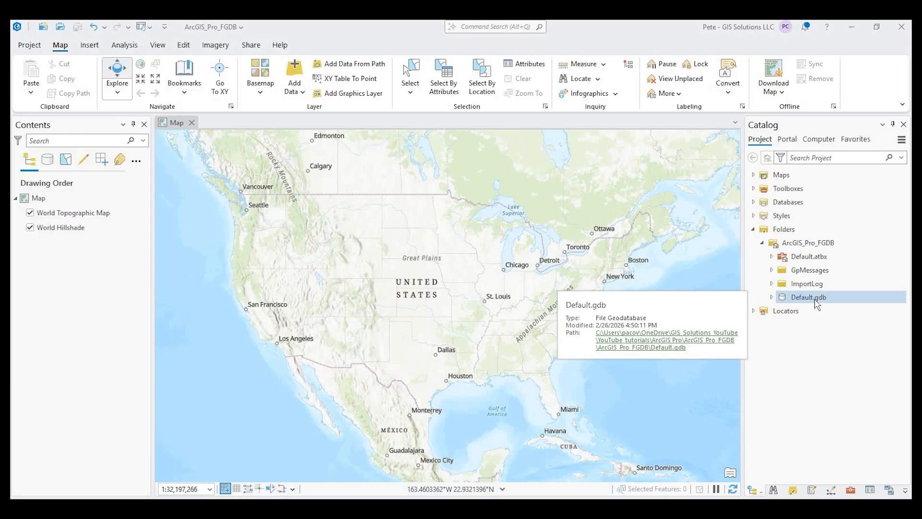
pyautogui.rightClick(815, 302)
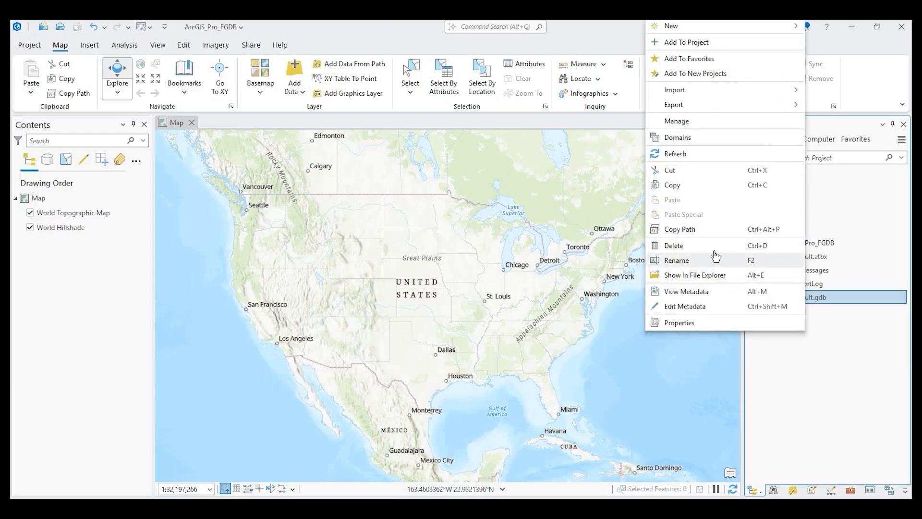
pyautogui.click(715, 257)
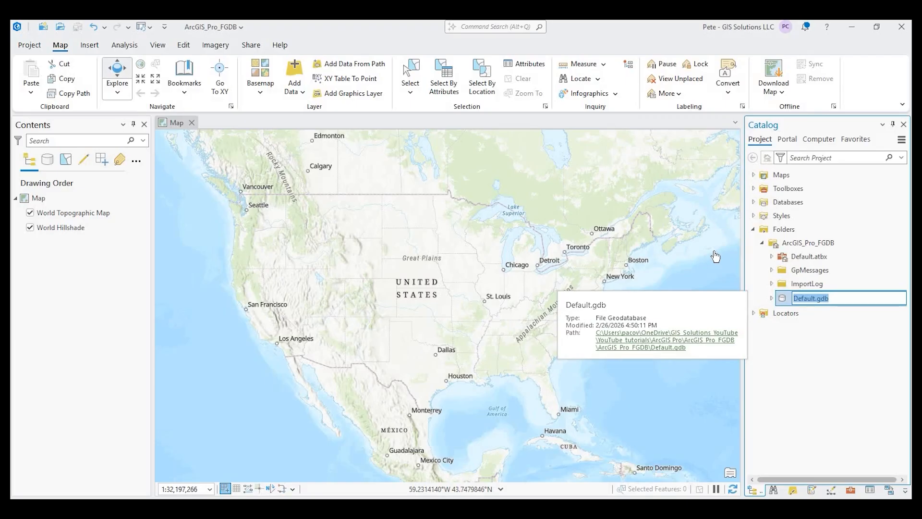
pyautogui.write('MyProject')
pyautogui.press('Return')
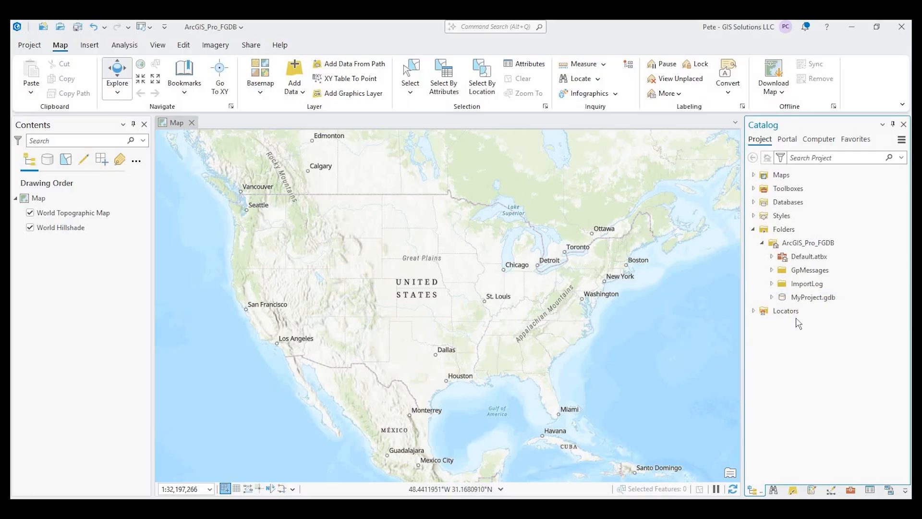
# Step: Create a new file geodatabase in the ArcGIS_Pro_FGDB folder, keeping its default name
pyautogui.click(813, 298)
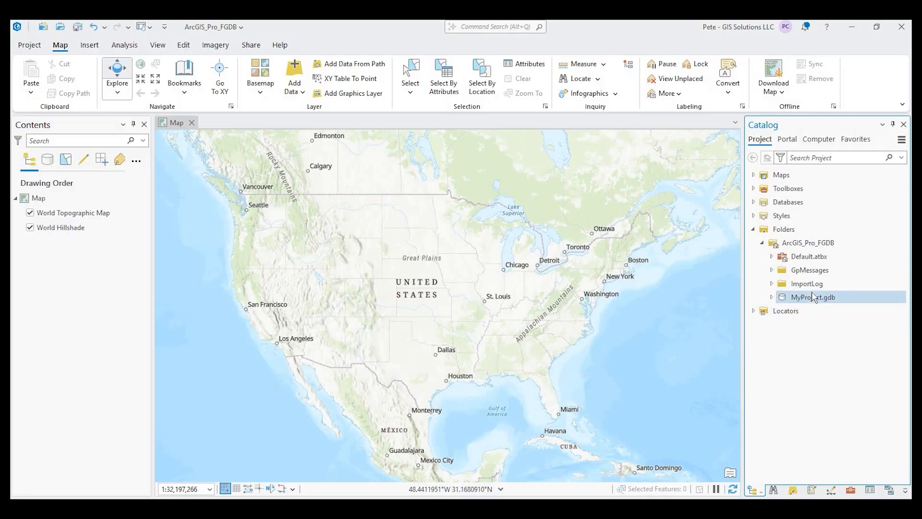
pyautogui.moveTo(813, 297)
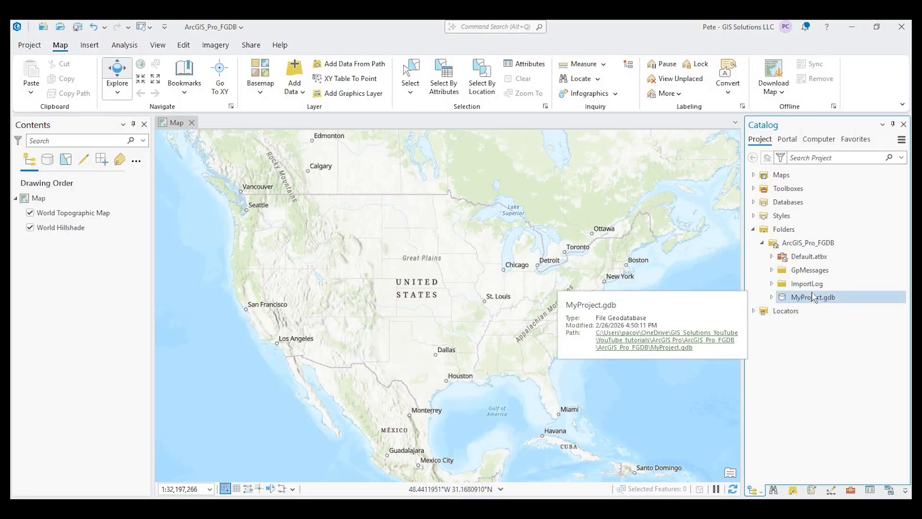
pyautogui.click(795, 244)
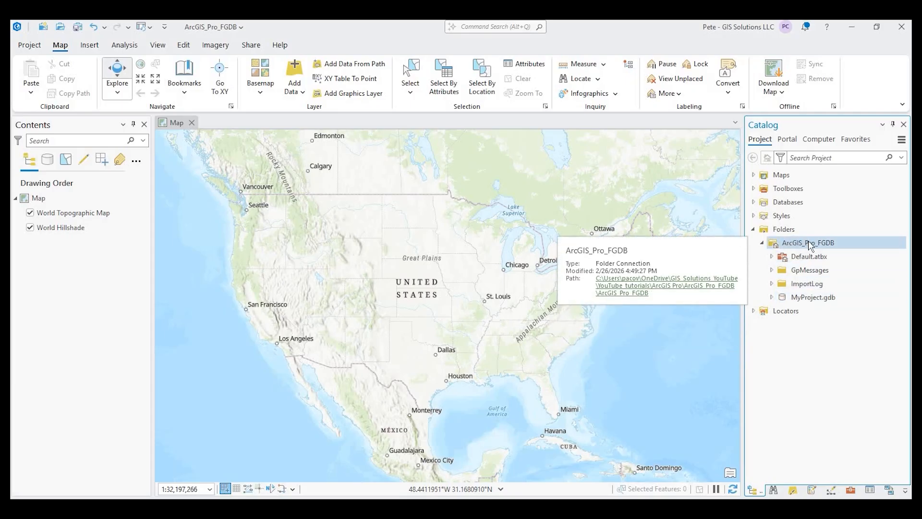
pyautogui.rightClick(752, 248)
pyautogui.moveTo(748, 251)
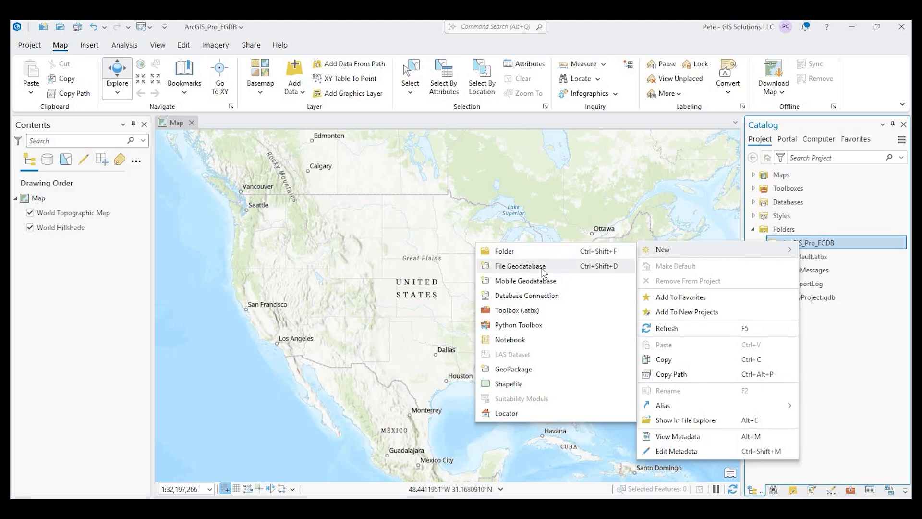
pyautogui.press('Return')
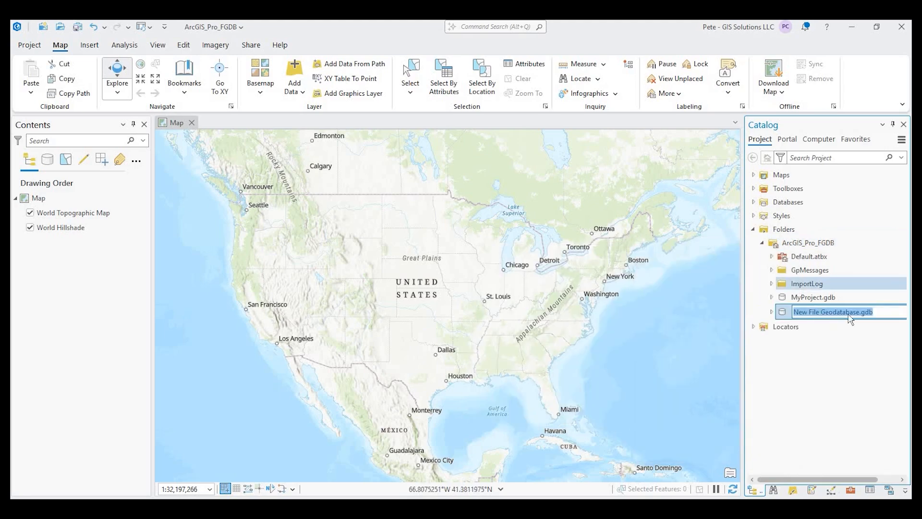
# Step: Delete the MyProject.gdb geodatabase from the project folder and confirm the deletion
pyautogui.click(815, 298)
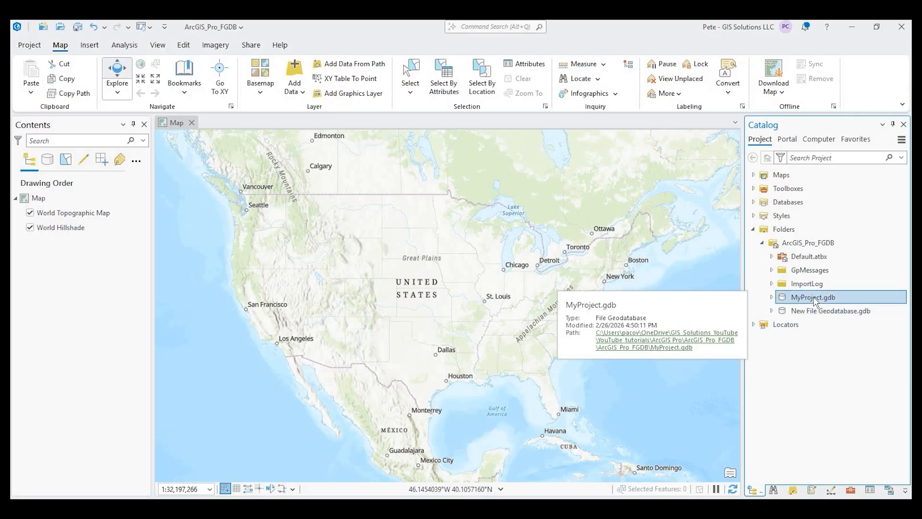
pyautogui.rightClick(717, 291)
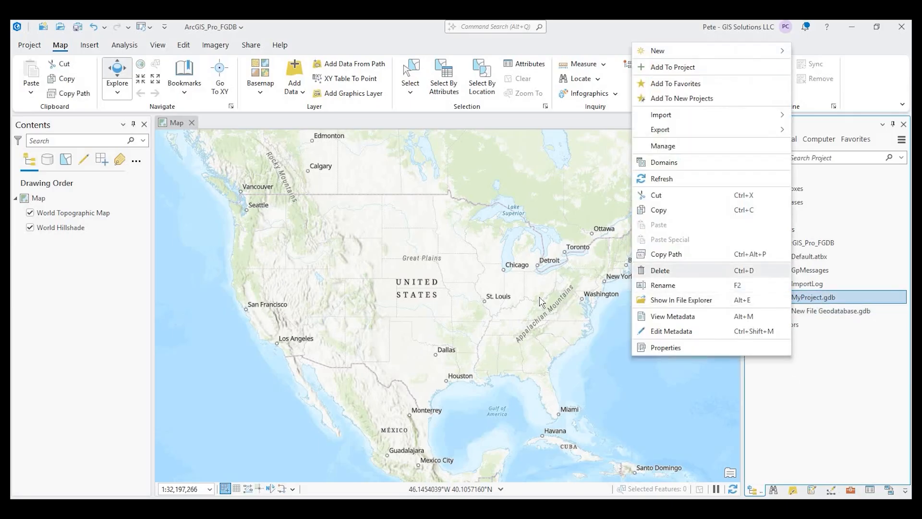
pyautogui.click(715, 268)
pyautogui.click(500, 287)
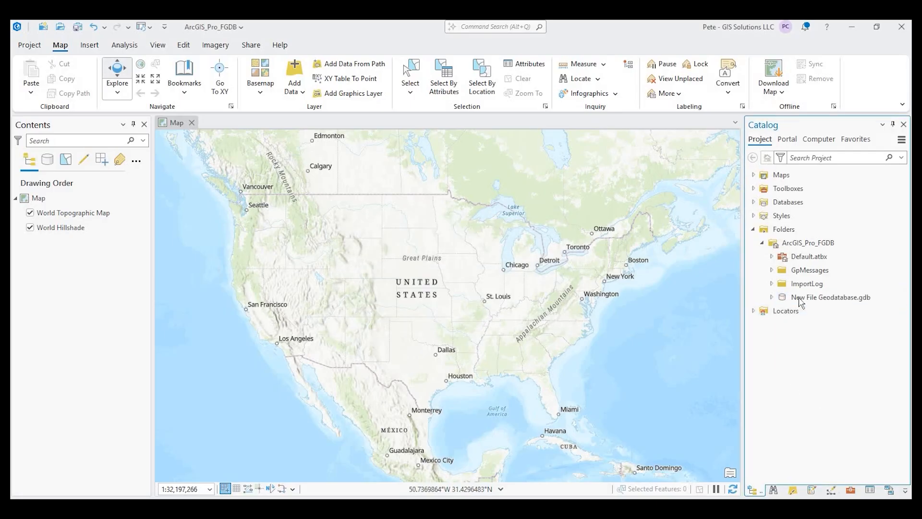
# Step: Open the multiple feature class import for New File Geodatabase.gdb
pyautogui.moveTo(800, 302)
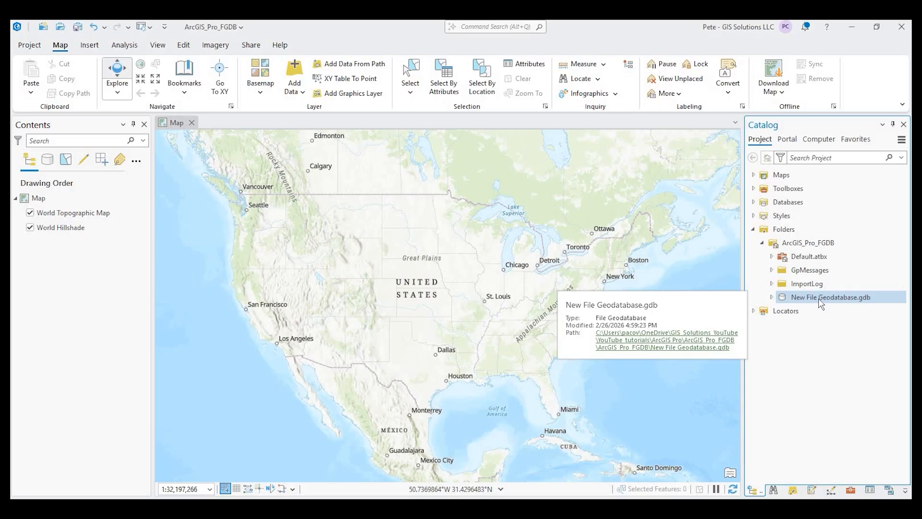
pyautogui.rightClick(819, 300)
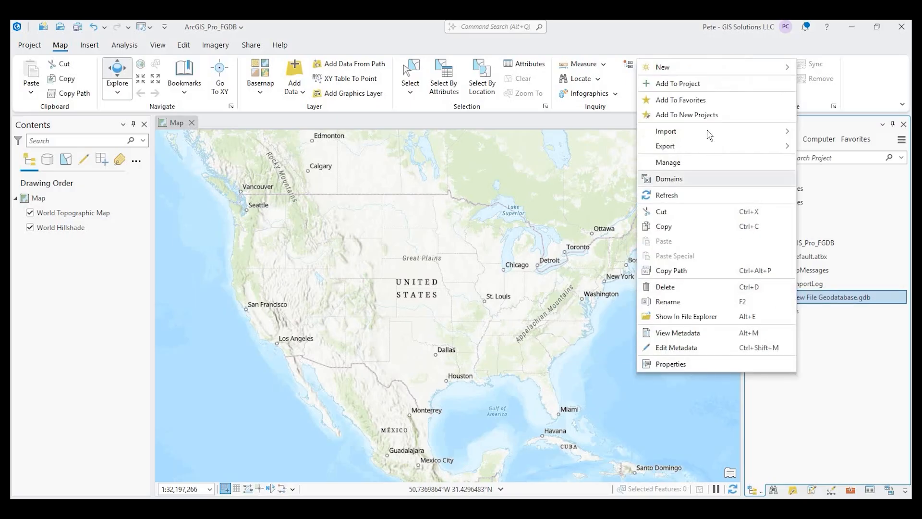
pyautogui.moveTo(682, 133)
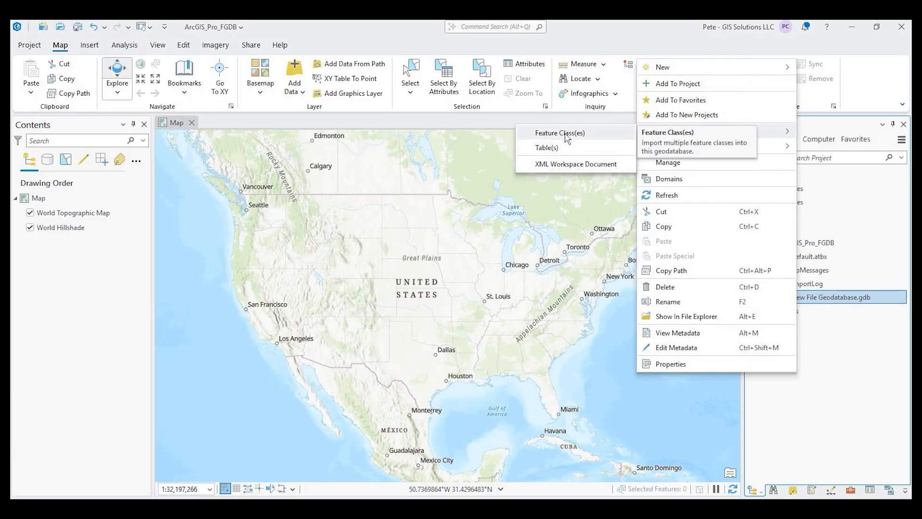
pyautogui.click(574, 139)
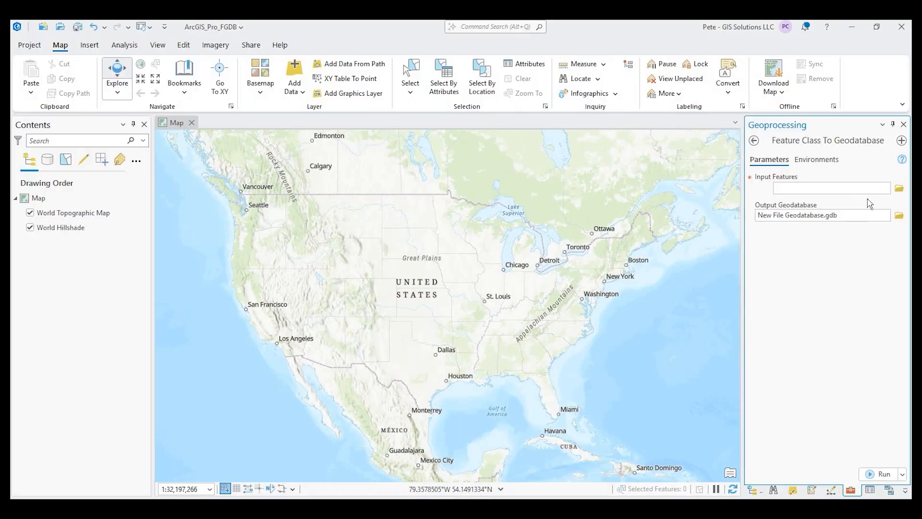
# Step: Import line.shp, point.shp and polygon.shp from the new_data folder in Downloads into New File Geodatabase.gdb using Feature Class To Geodatabase
pyautogui.click(899, 191)
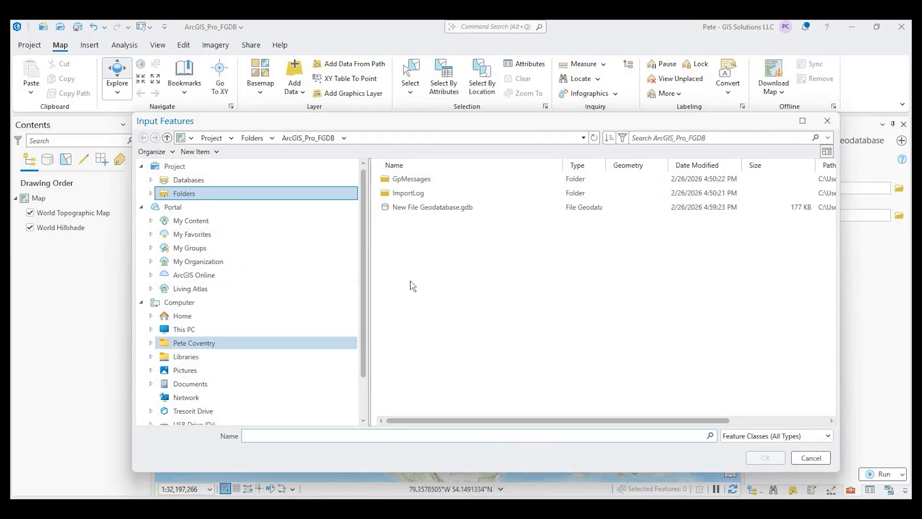
pyautogui.doubleClick(411, 365)
pyautogui.scroll(-5, 438, 342)
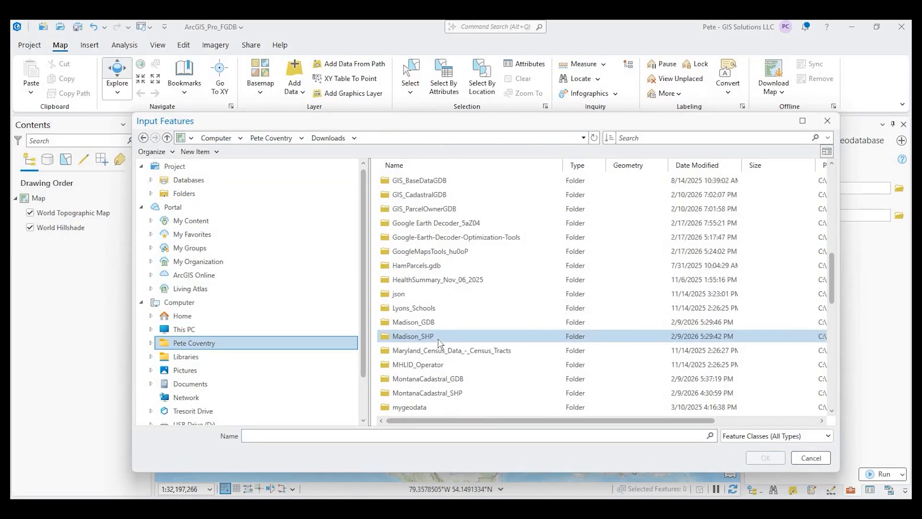
pyautogui.scroll(-2, 438, 342)
pyautogui.doubleClick(437, 336)
pyautogui.click(408, 179)
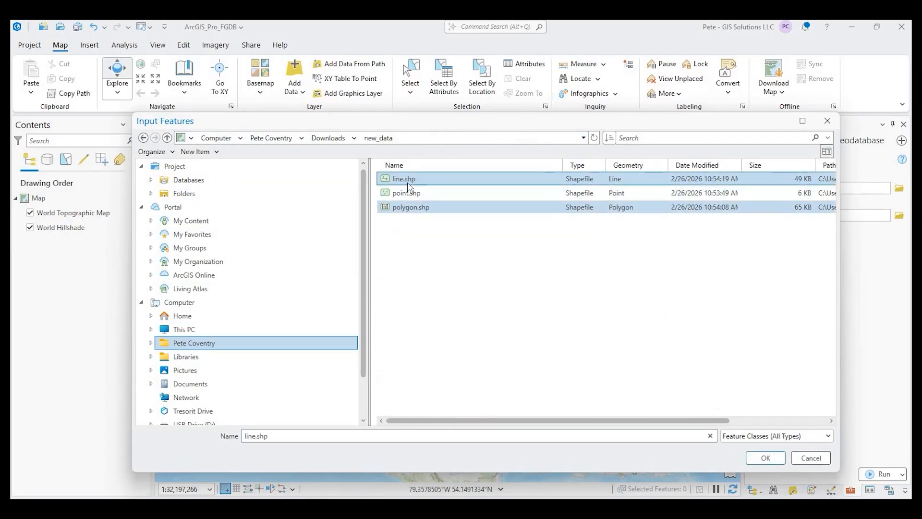
pyautogui.keyDown('ctrl'); pyautogui.click(408, 194); pyautogui.keyUp('ctrl')
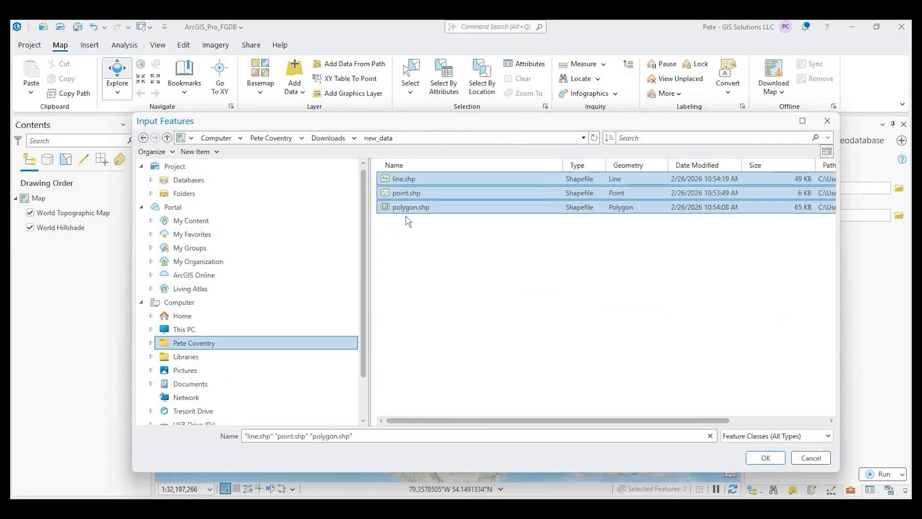
pyautogui.click(765, 459)
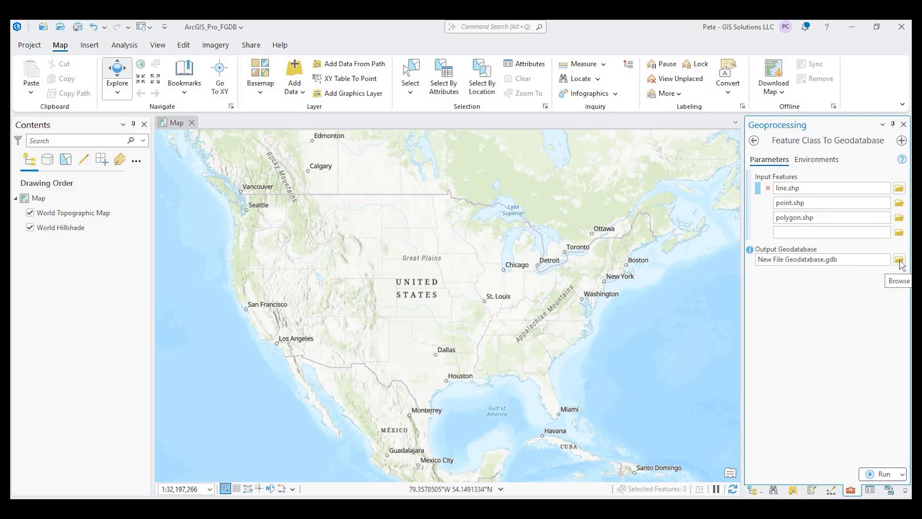
pyautogui.click(881, 475)
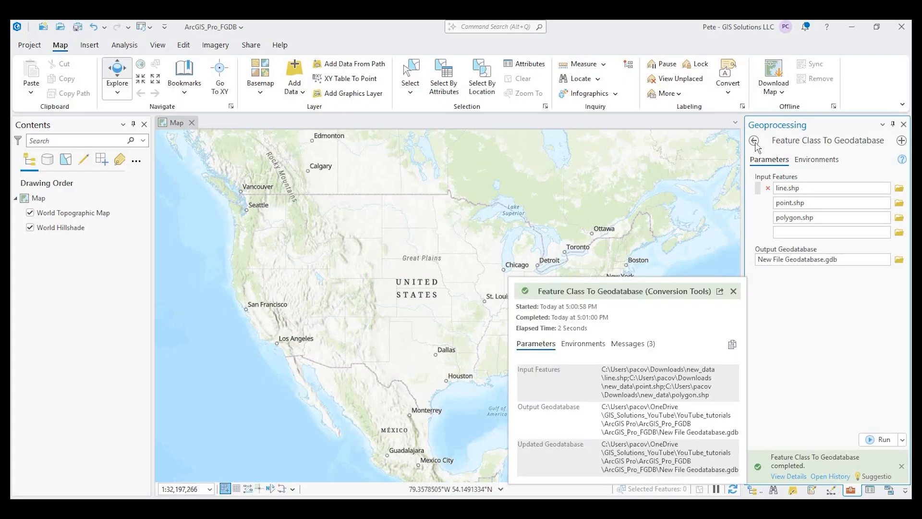
# Step: Add the line, point and polygon feature classes from New File Geodatabase.gdb to the map
pyautogui.click(753, 490)
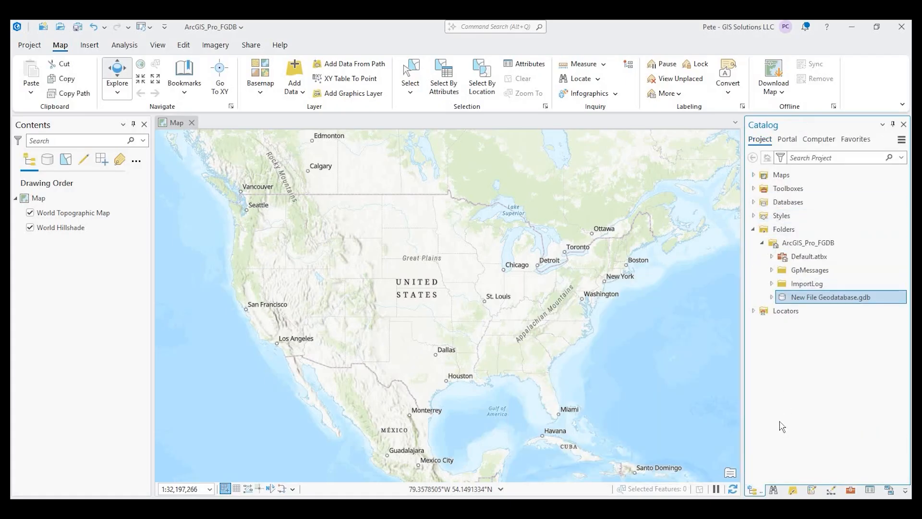
pyautogui.click(773, 298)
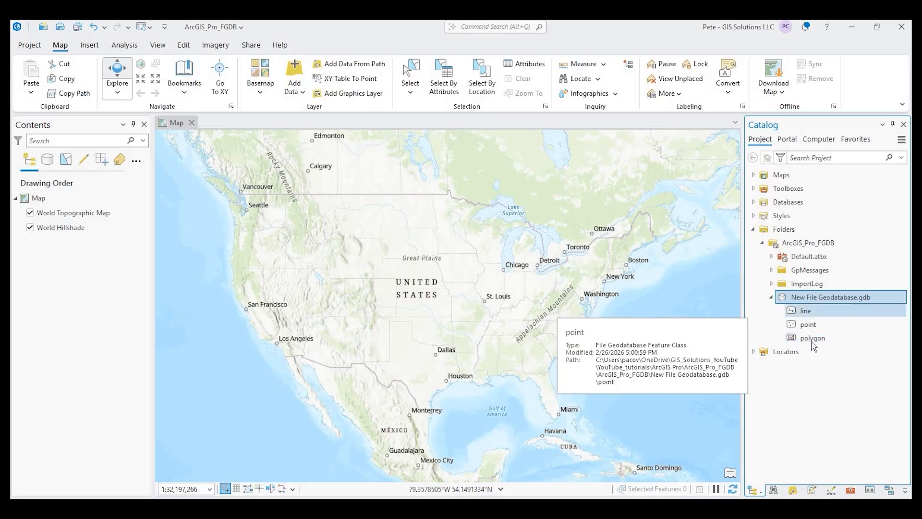
pyautogui.click(806, 311)
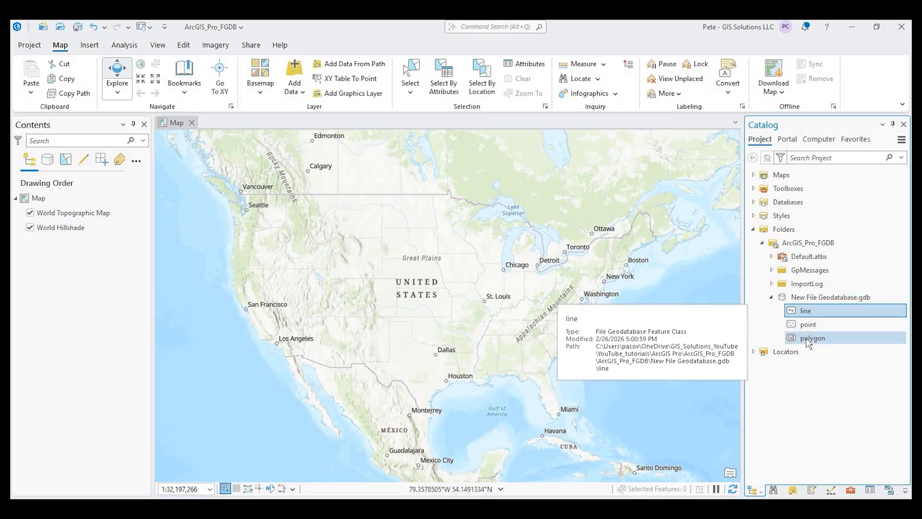
pyautogui.keyDown('shift'); pyautogui.click(808, 340); pyautogui.keyUp('shift')
pyautogui.moveTo(799, 310); pyautogui.dragTo(520, 352)
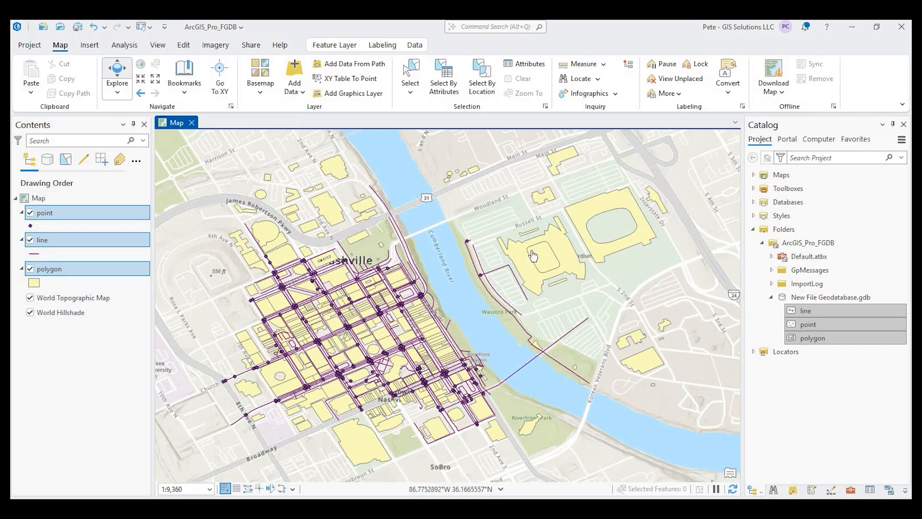
# Step: Open the coordinate system settings in the map's properties
pyautogui.moveTo(245, 288); pyautogui.dragTo(331, 284)
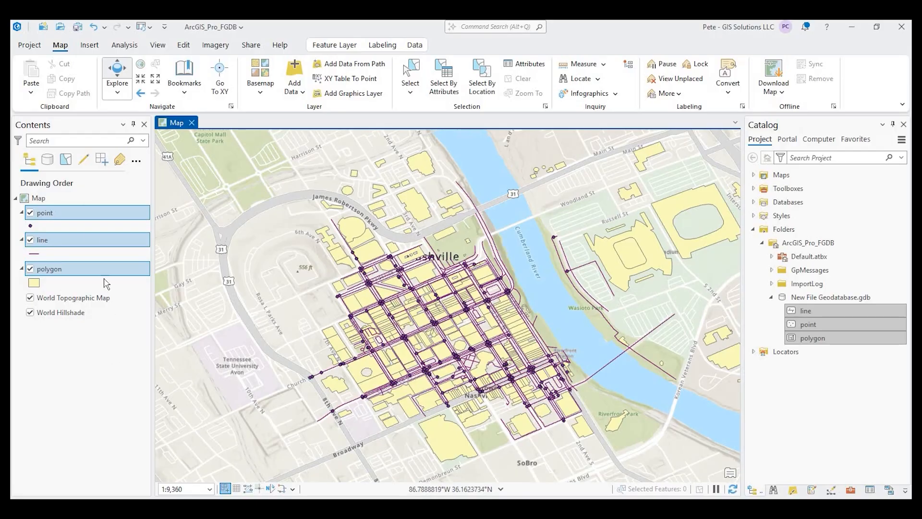
pyautogui.click(50, 196)
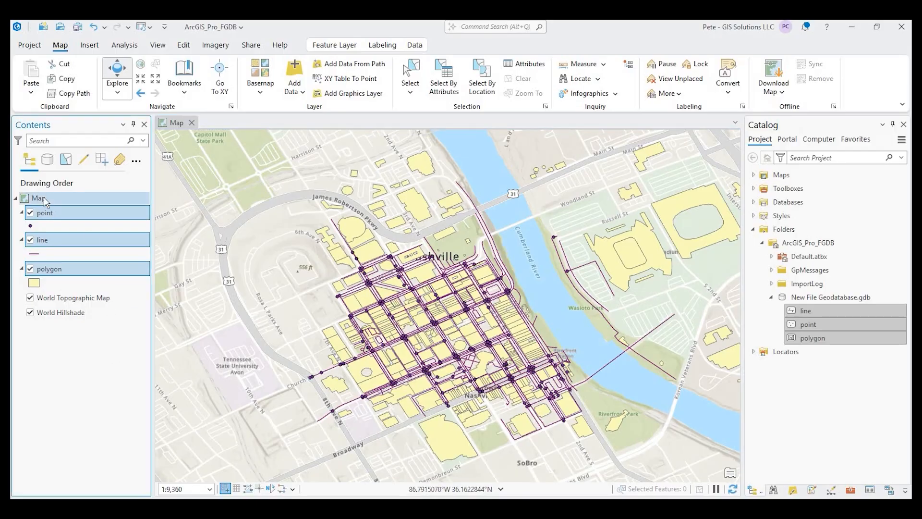
pyautogui.rightClick(45, 197)
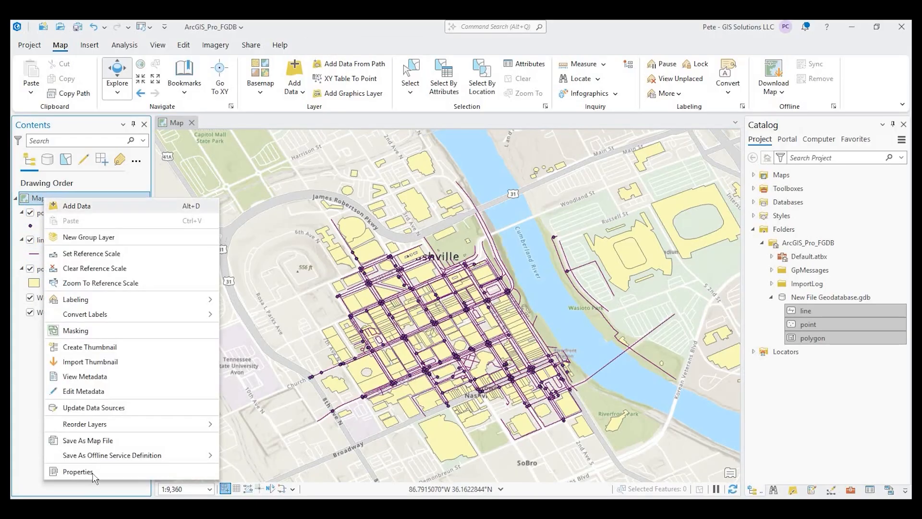
pyautogui.click(78, 472)
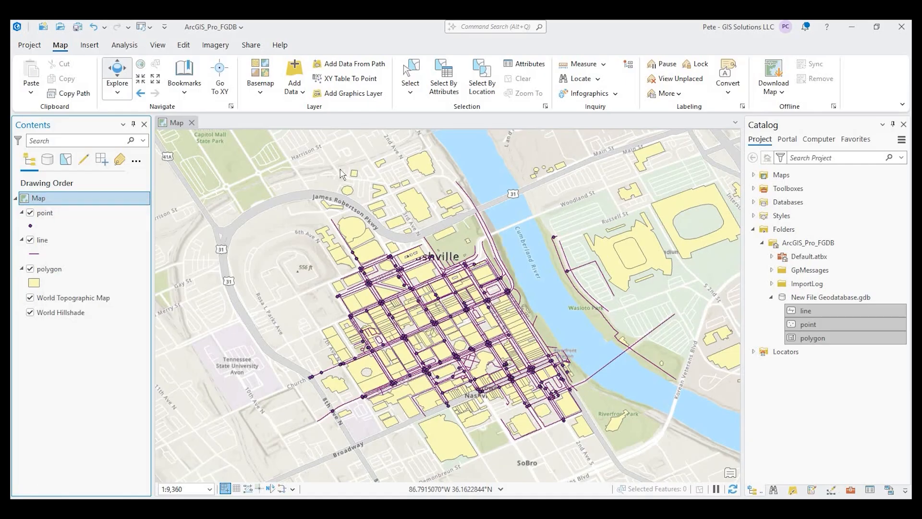
pyautogui.click(297, 184)
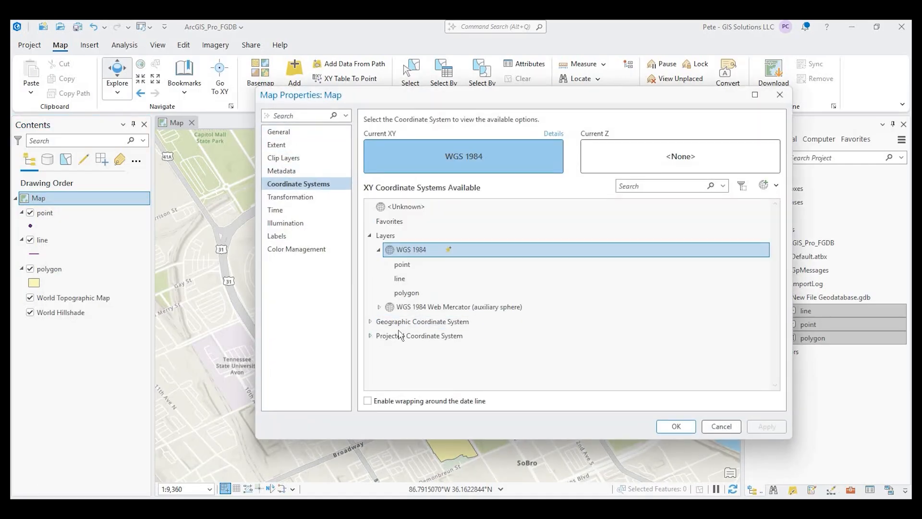
# Step: Set the map's coordinate system to the projected State Plane system NAD 1983 HARN StatePlane Tennessee FIPS 4100 (US Feet)
pyautogui.doubleClick(401, 334)
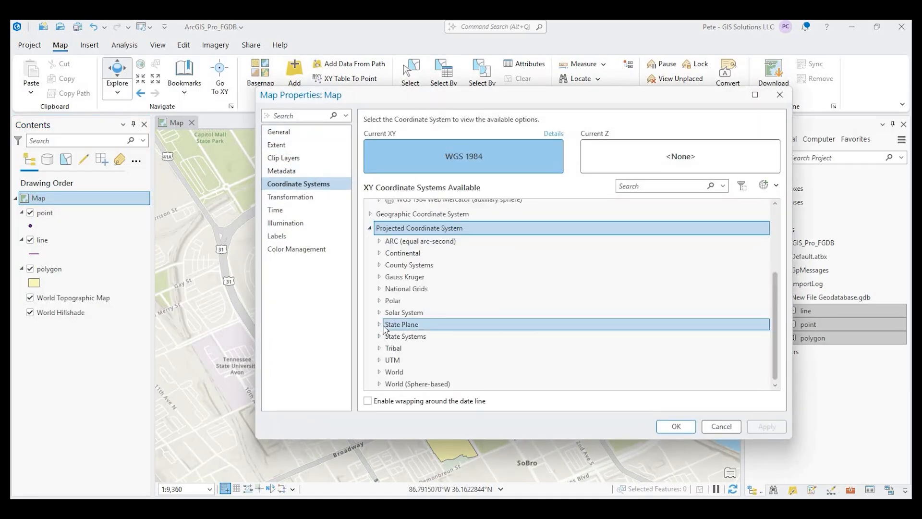
pyautogui.doubleClick(452, 325)
pyautogui.doubleClick(452, 326)
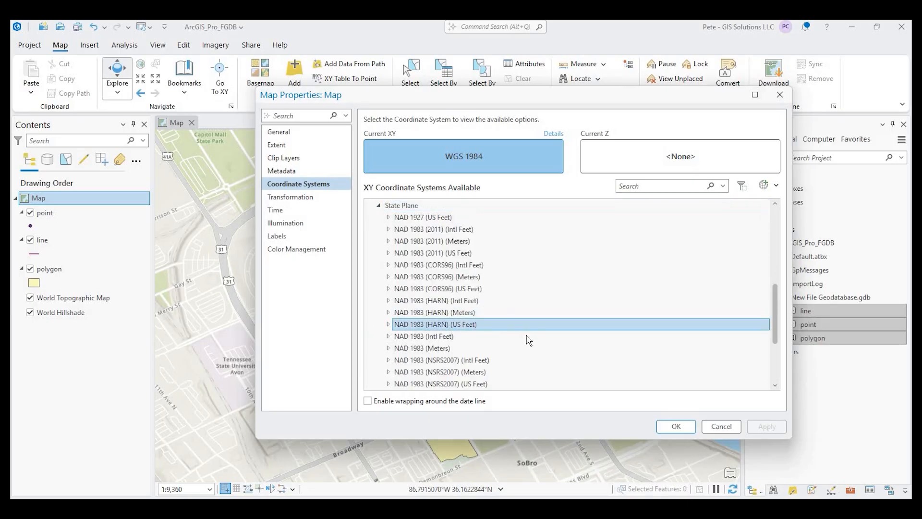
pyautogui.scroll(-5, 542, 341)
pyautogui.scroll(-4, 541, 341)
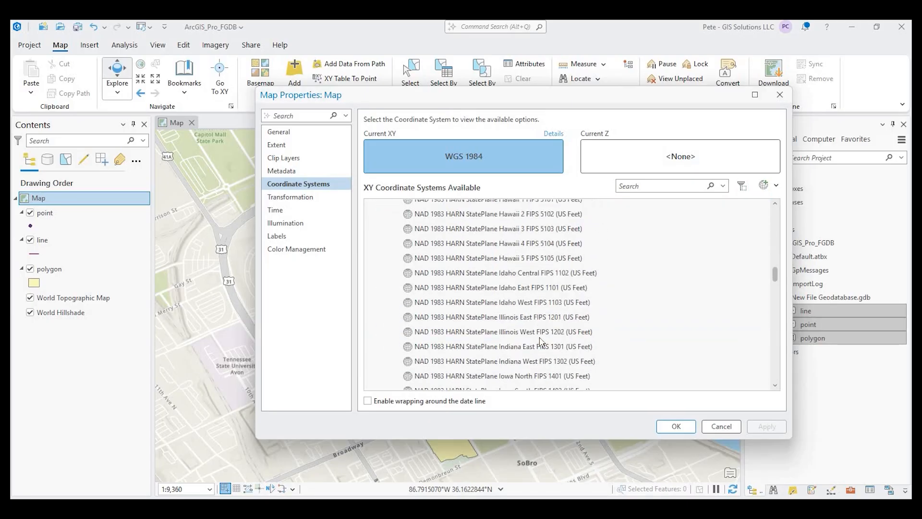
pyautogui.scroll(-3, 541, 341)
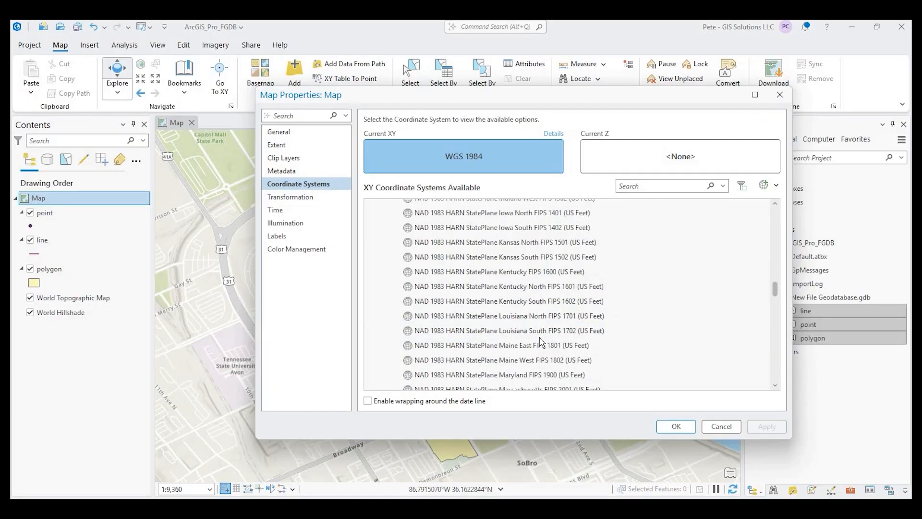
pyautogui.scroll(-10, 541, 341)
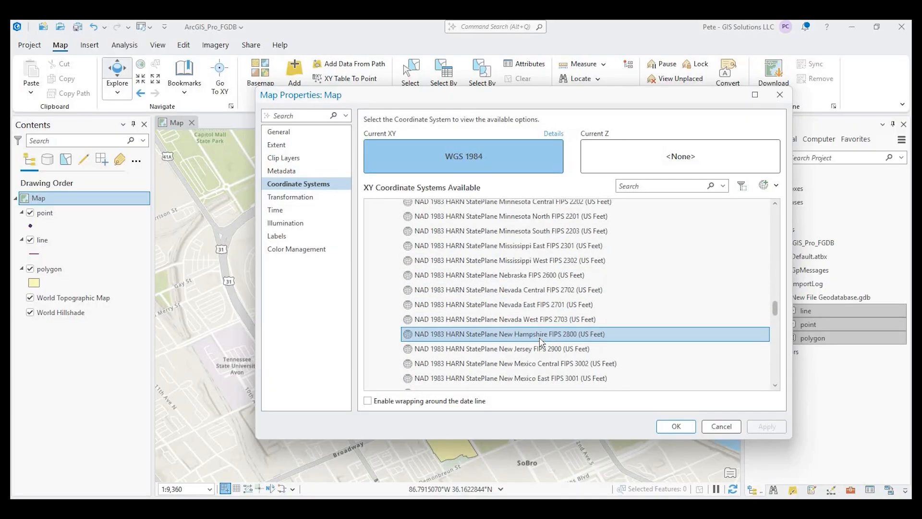
pyautogui.scroll(-5, 541, 341)
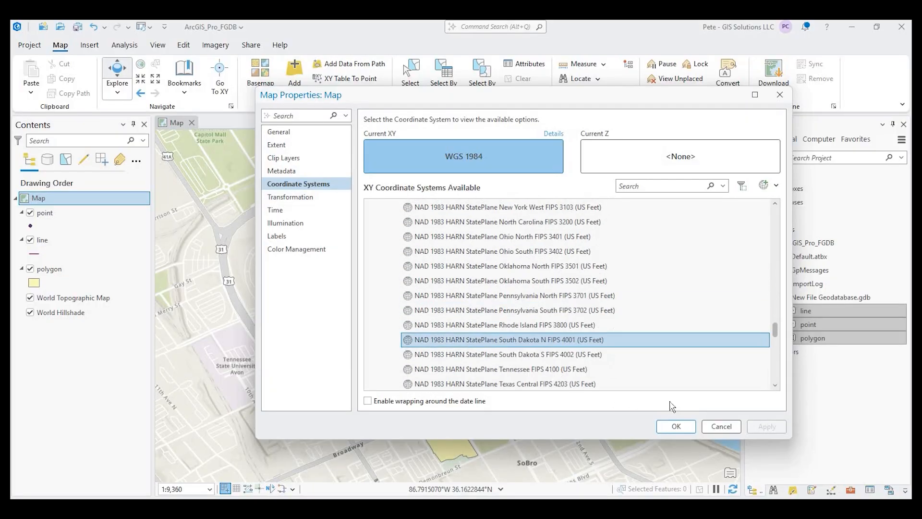
pyautogui.click(672, 369)
pyautogui.click(678, 427)
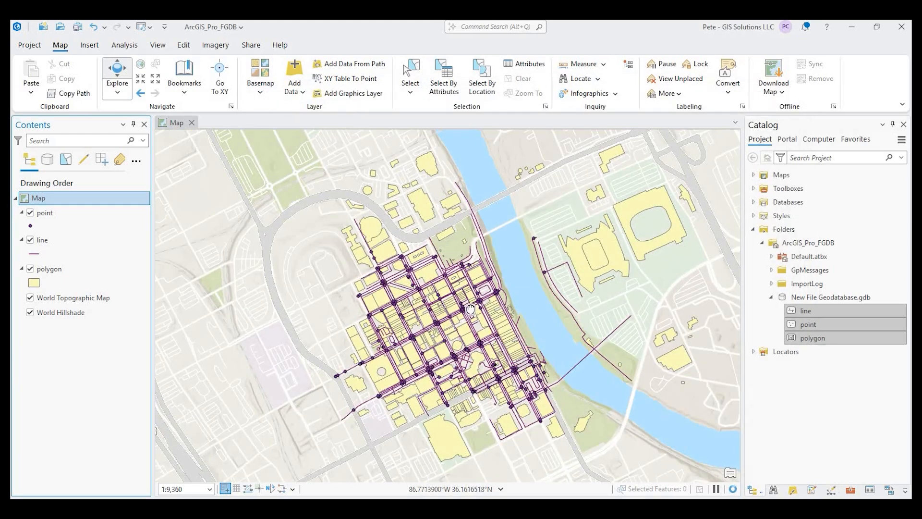
# Step: Open the Table To Geodatabase import for New File Geodatabase.gdb
pyautogui.moveTo(470, 309); pyautogui.dragTo(395, 257)
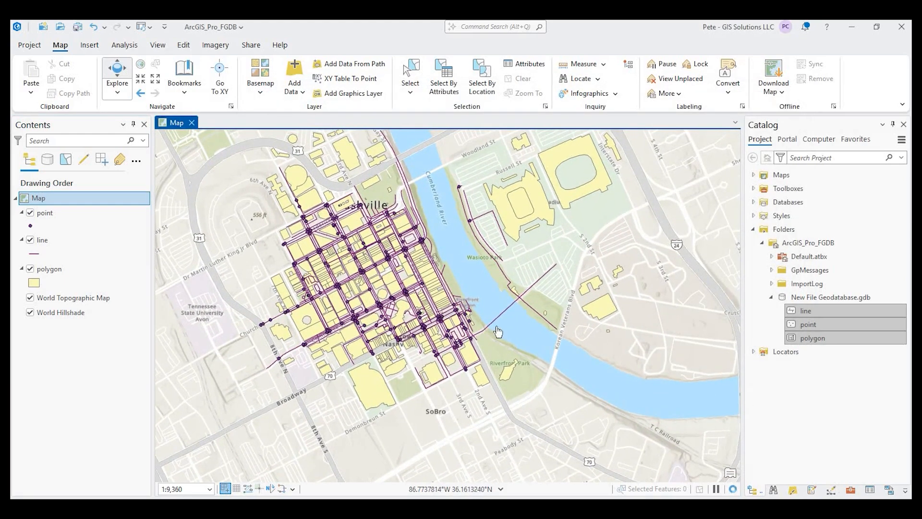
pyautogui.click(833, 435)
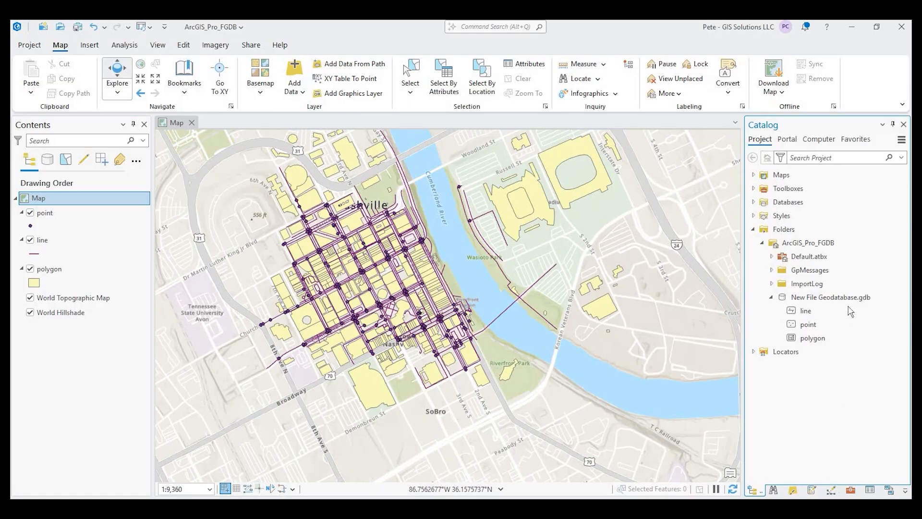
pyautogui.moveTo(837, 300)
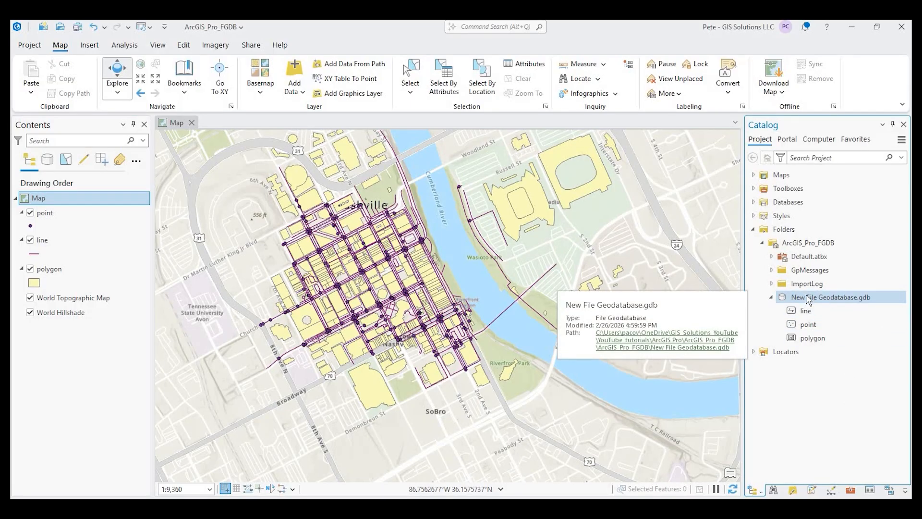
pyautogui.rightClick(815, 300)
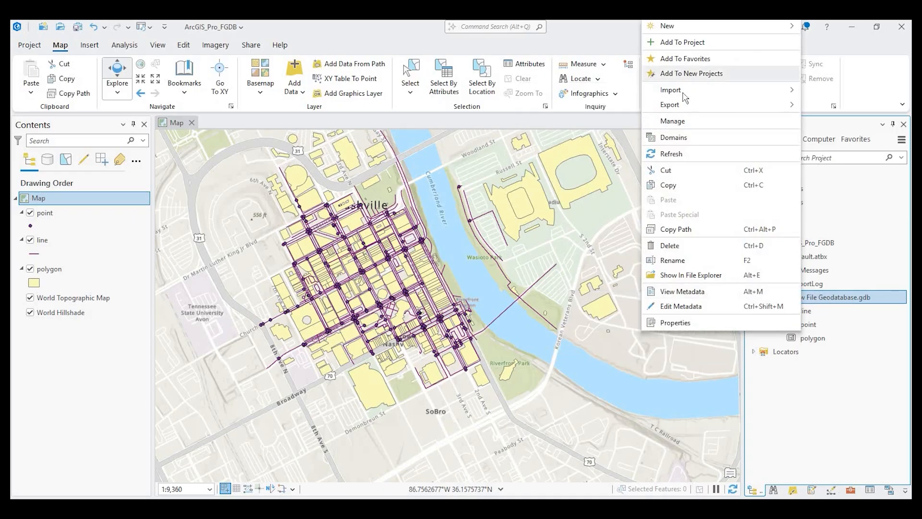
pyautogui.click(578, 107)
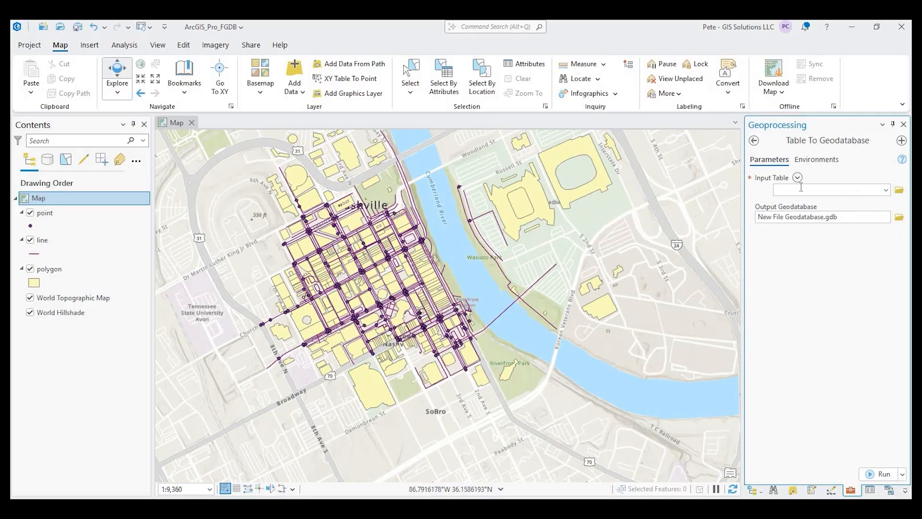
# Step: Import the parcel_data.dbf table from the new_data folder in Downloads into New File Geodatabase.gdb
pyautogui.click(886, 190)
pyautogui.click(899, 191)
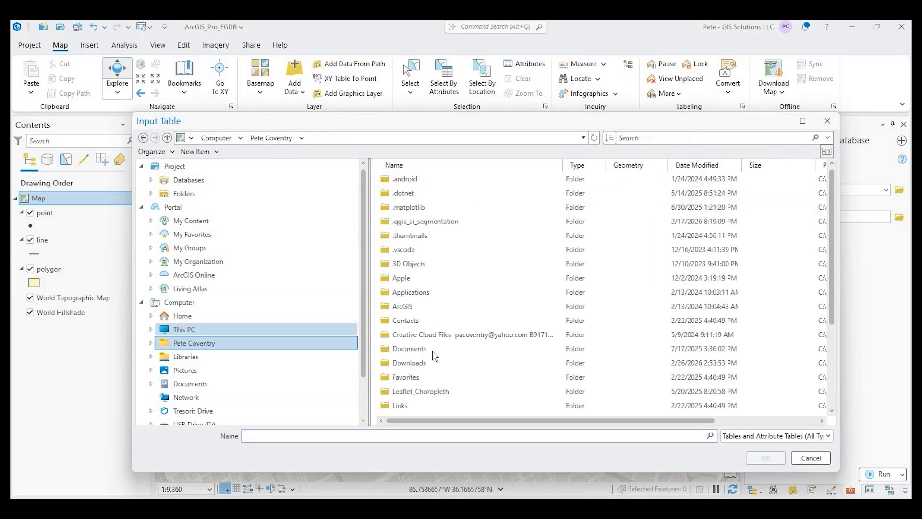
pyautogui.scroll(-1, 447, 356)
pyautogui.doubleClick(467, 337)
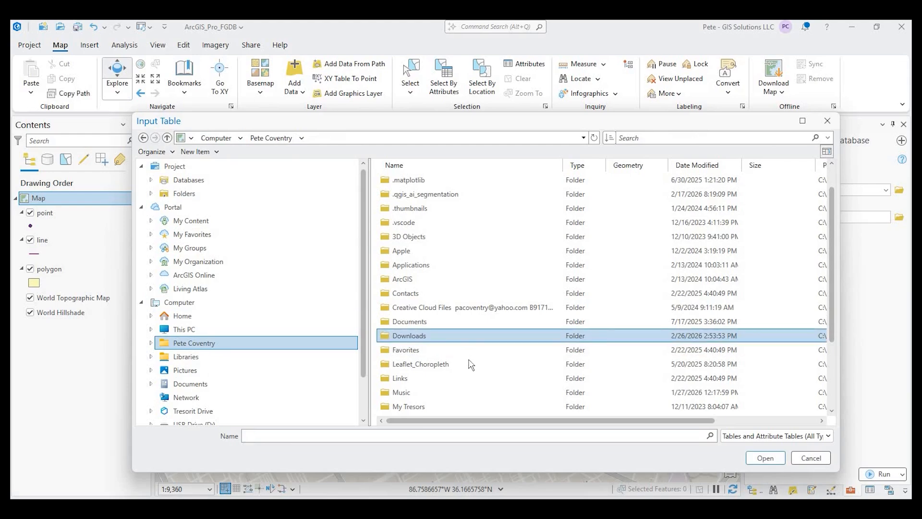
pyautogui.scroll(-10, 454, 370)
pyautogui.click(430, 379)
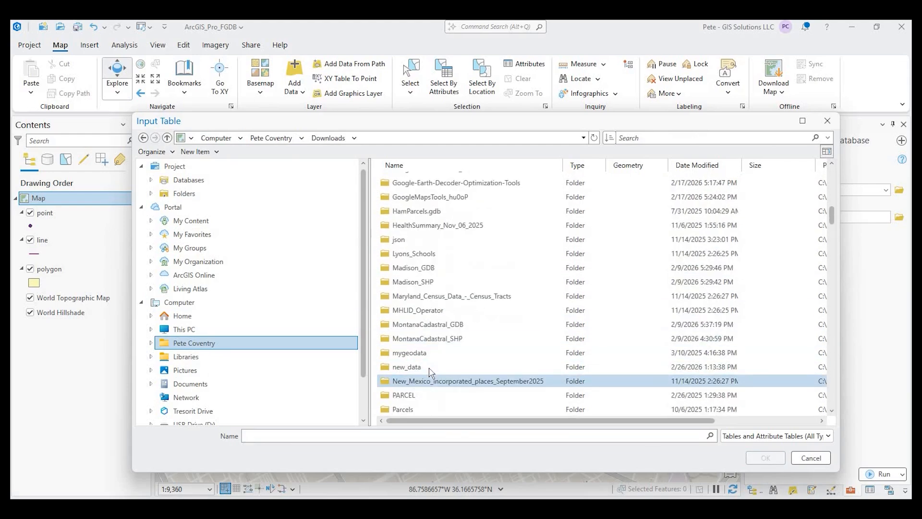
pyautogui.doubleClick(413, 366)
pyautogui.click(465, 222)
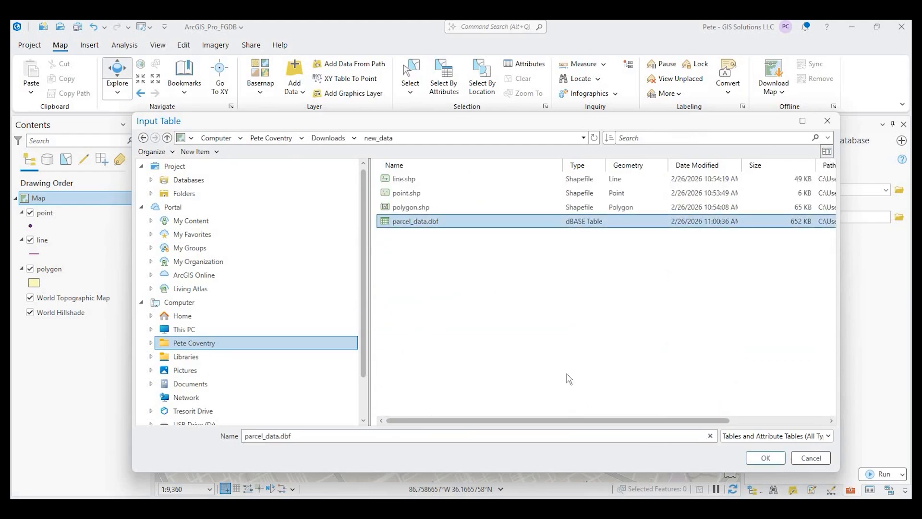
pyautogui.press('Return')
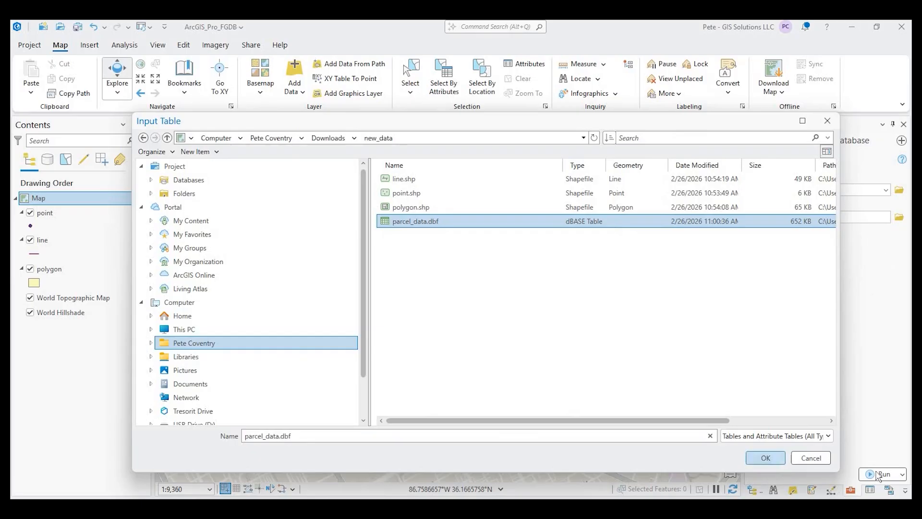
pyautogui.click(867, 474)
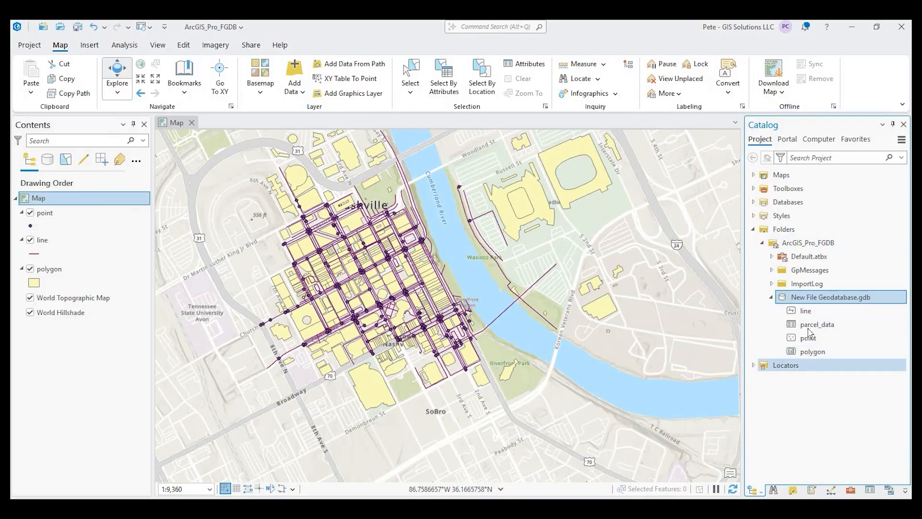
# Step: Refresh New File Geodatabase.gdb and add its parcel_data table to the map
pyautogui.moveTo(827, 332)
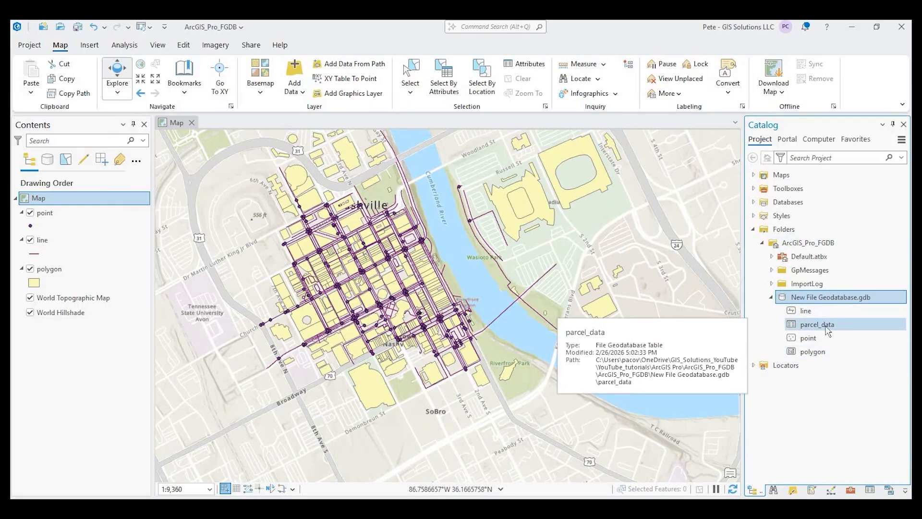
pyautogui.rightClick(824, 302)
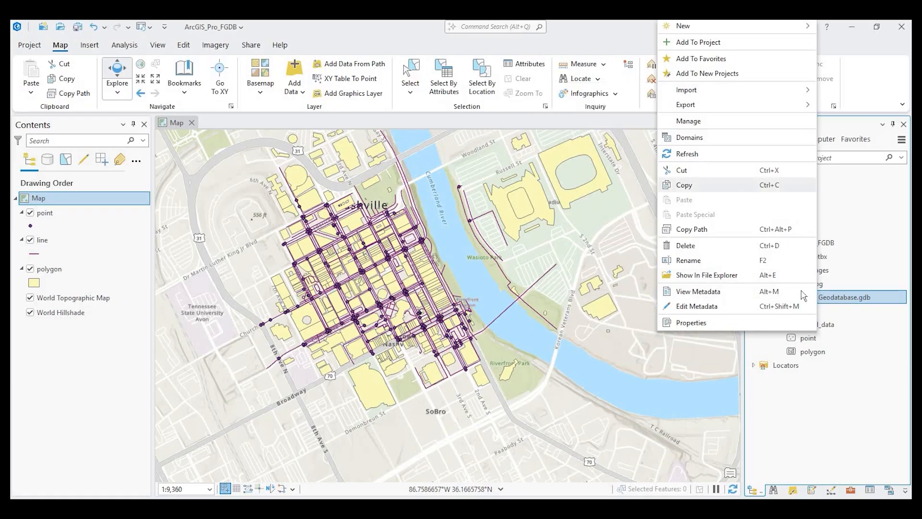
pyautogui.click(687, 154)
pyautogui.click(816, 325)
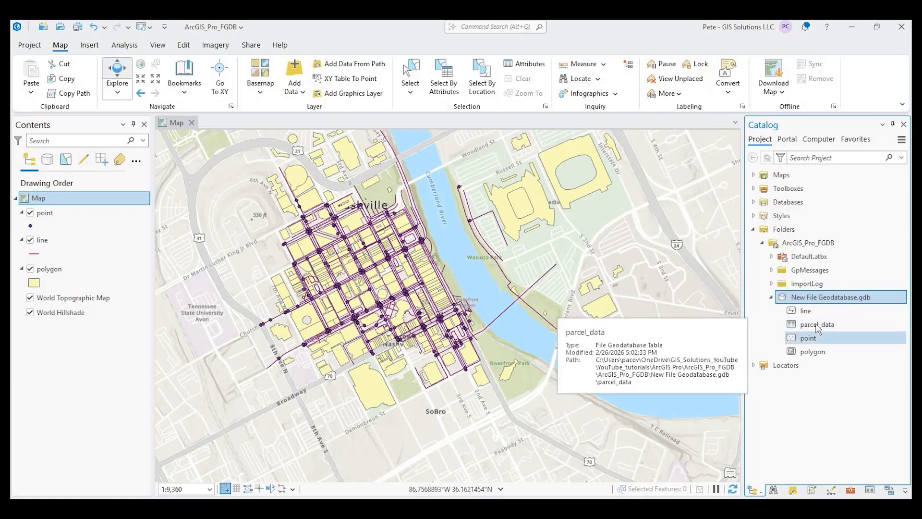
pyautogui.moveTo(817, 324); pyautogui.dragTo(115, 338)
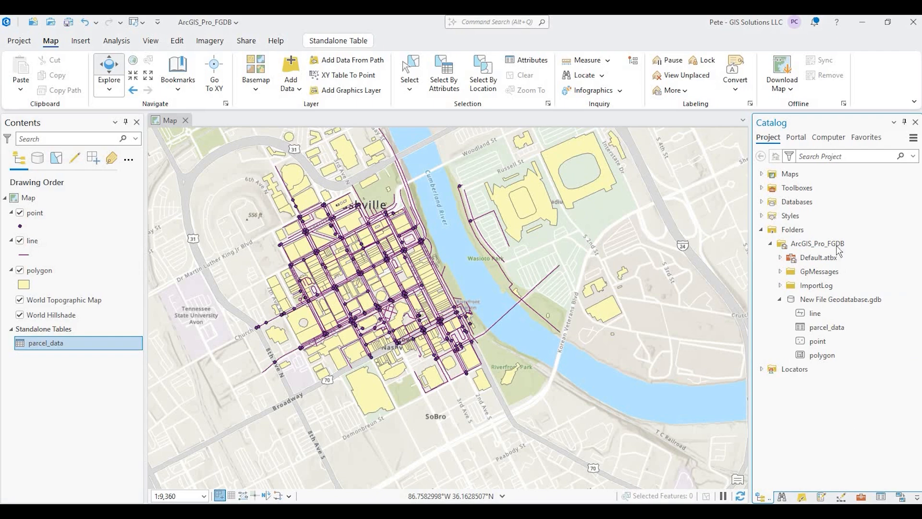
# Step: Add a folder connection to the Nashville folder in Downloads and expand it down to the contents of Nashville.gdb
pyautogui.click(771, 243)
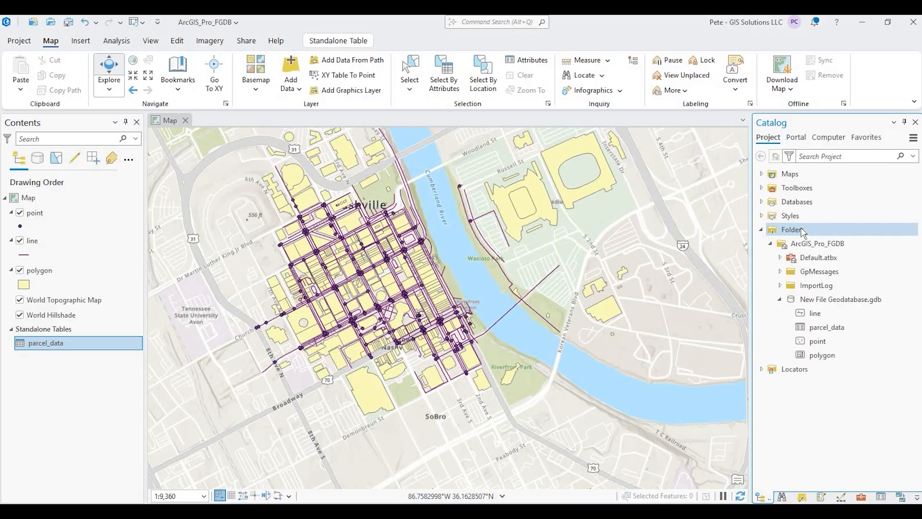
pyautogui.rightClick(803, 233)
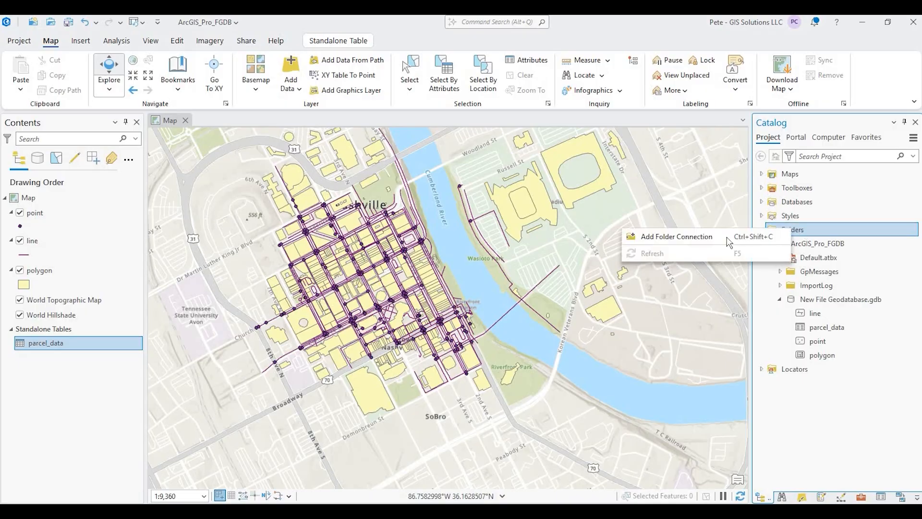
pyautogui.click(684, 238)
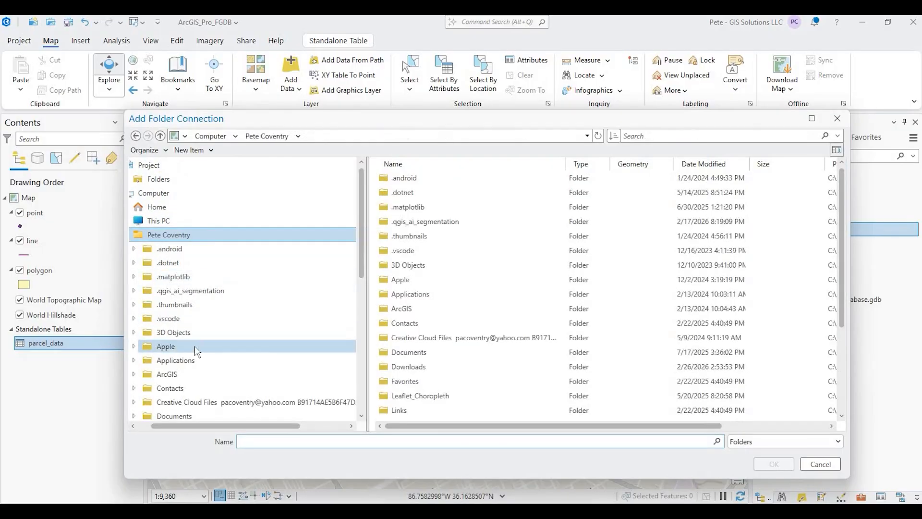
pyautogui.scroll(-2, 195, 346)
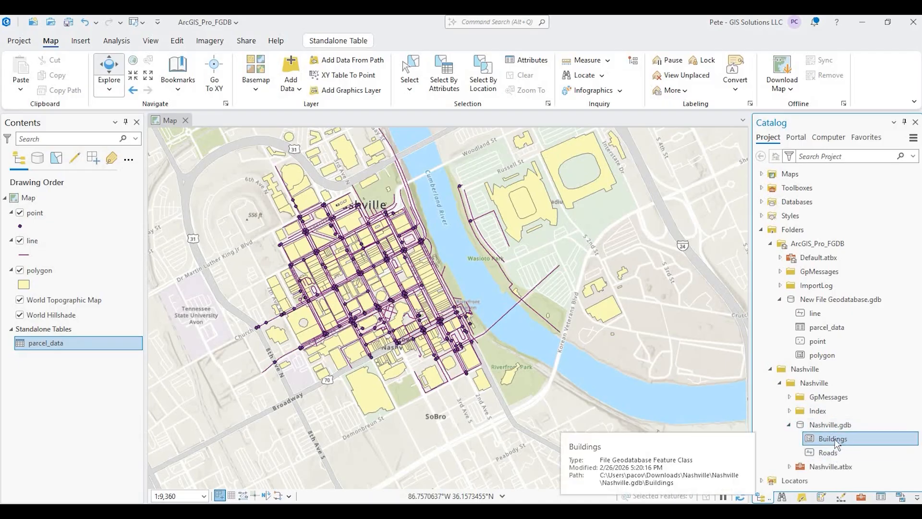
# Step: Add the Buildings and Roads feature classes from Nashville.gdb to the map
pyautogui.keyDown('ctrl'); pyautogui.click(834, 455); pyautogui.keyUp('ctrl')
pyautogui.moveTo(548, 420); pyautogui.dragTo(547, 418)
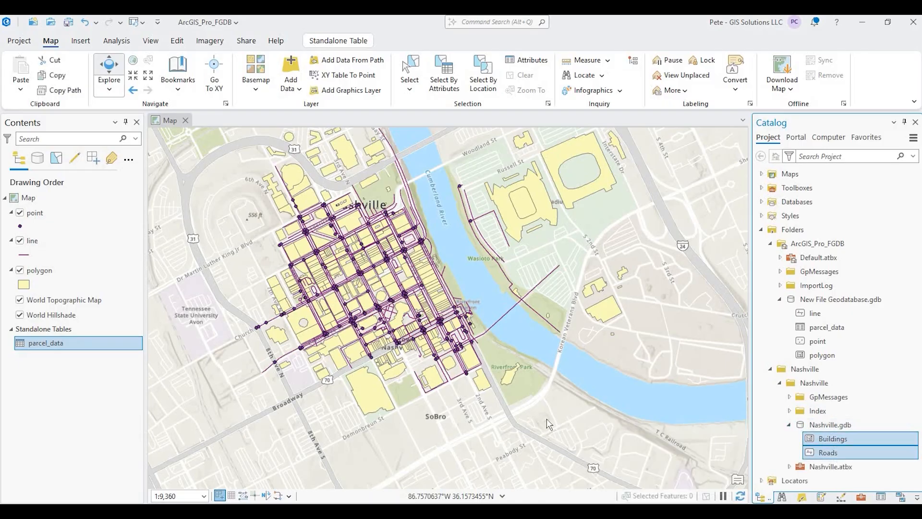